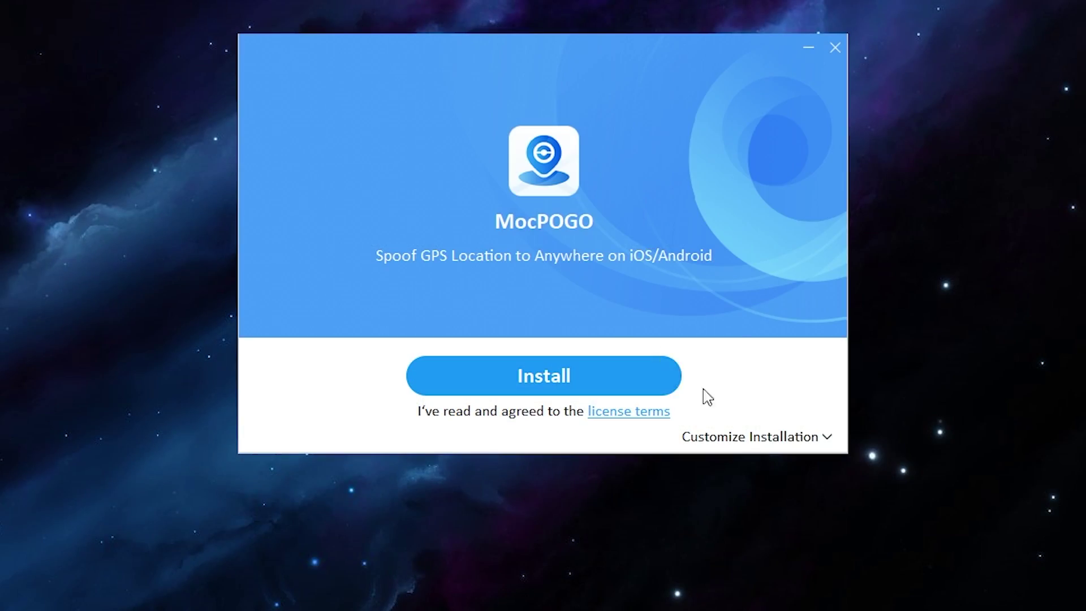
Step: Install MocPOGO with English as the installer language and the default installation path
click(757, 437)
click(590, 496)
click(611, 538)
drag(611, 538, 589, 538)
click(574, 391)
click(548, 384)
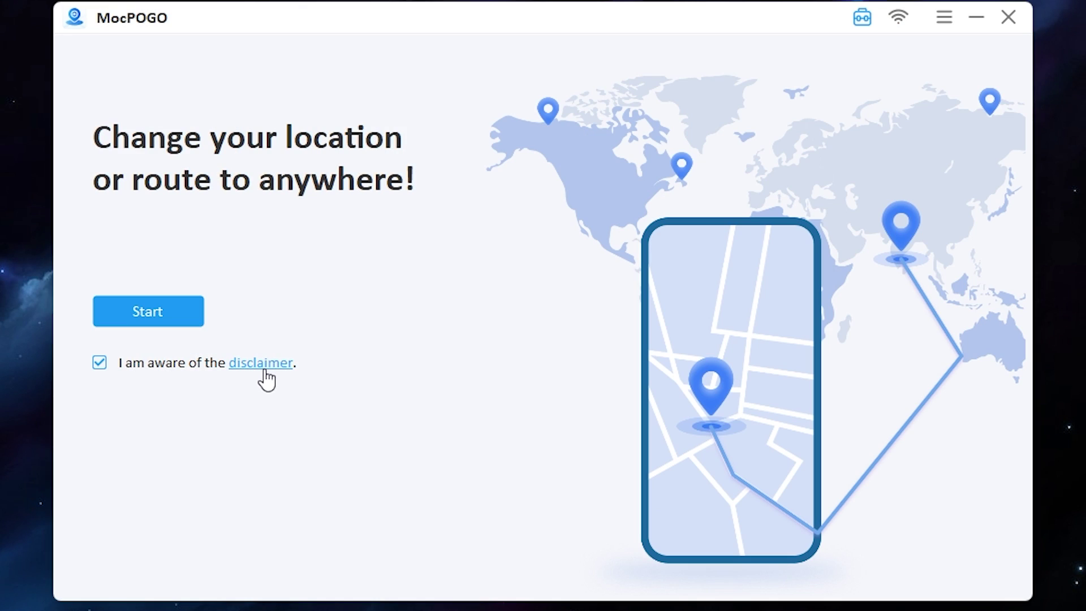
Step: Start from the welcome page to reach the iOS/Android device-type choice
click(164, 314)
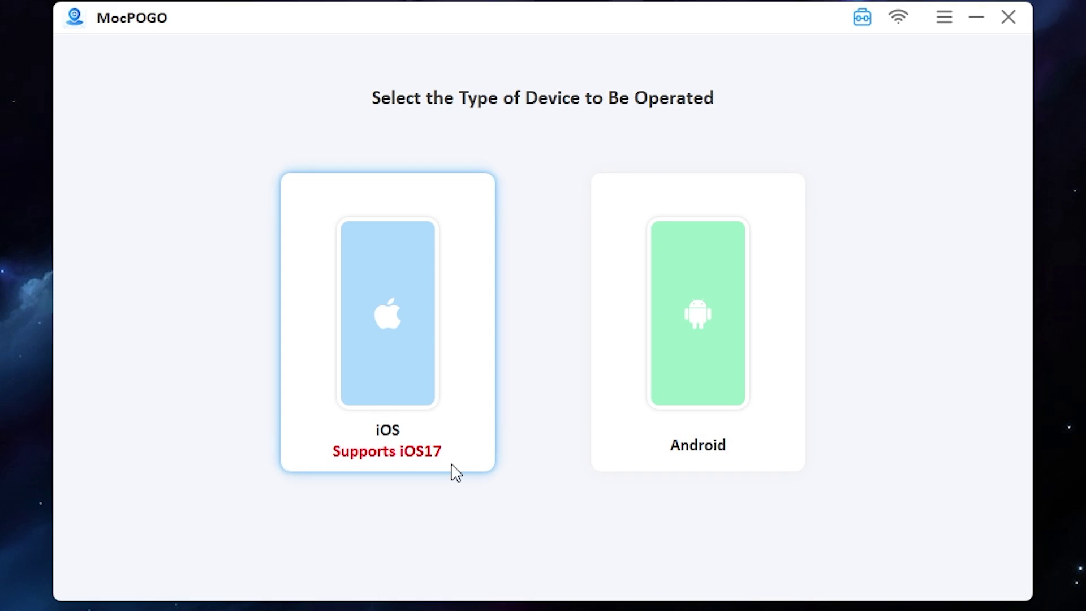
Step: Choose iOS as the device type to connect the iPhone and open the map
click(440, 426)
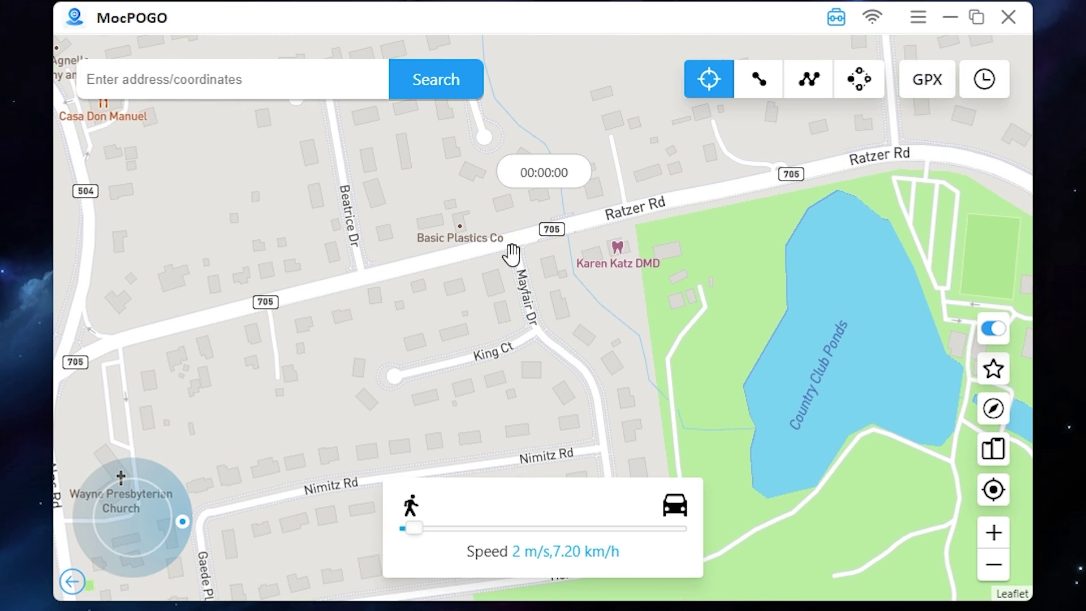
Step: Teleport to a street spot near Wayne, then to Leeds city centre near Wok to Walk
click(514, 239)
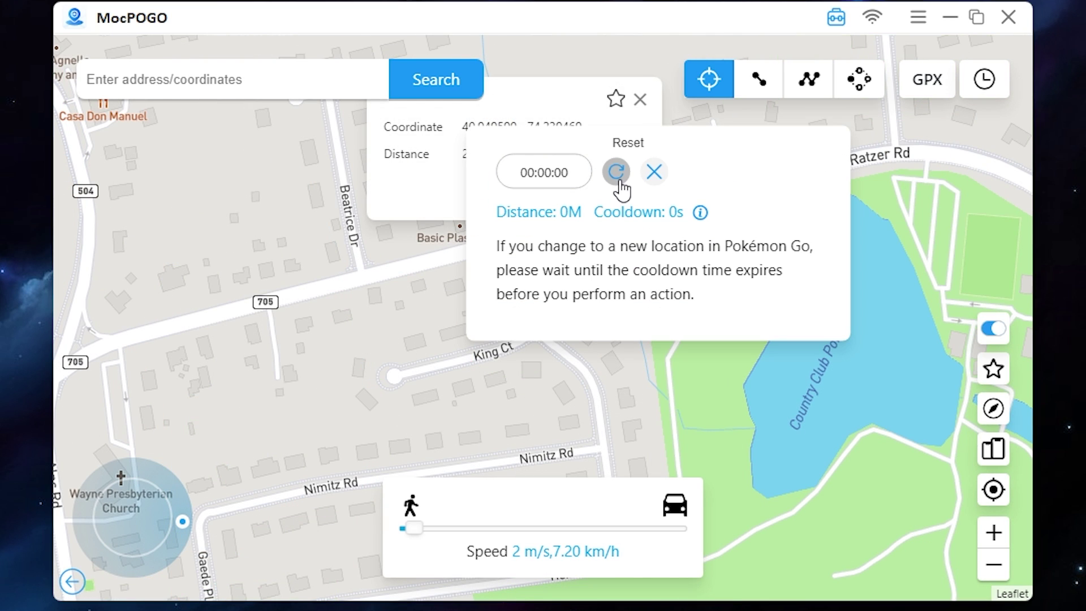
click(505, 215)
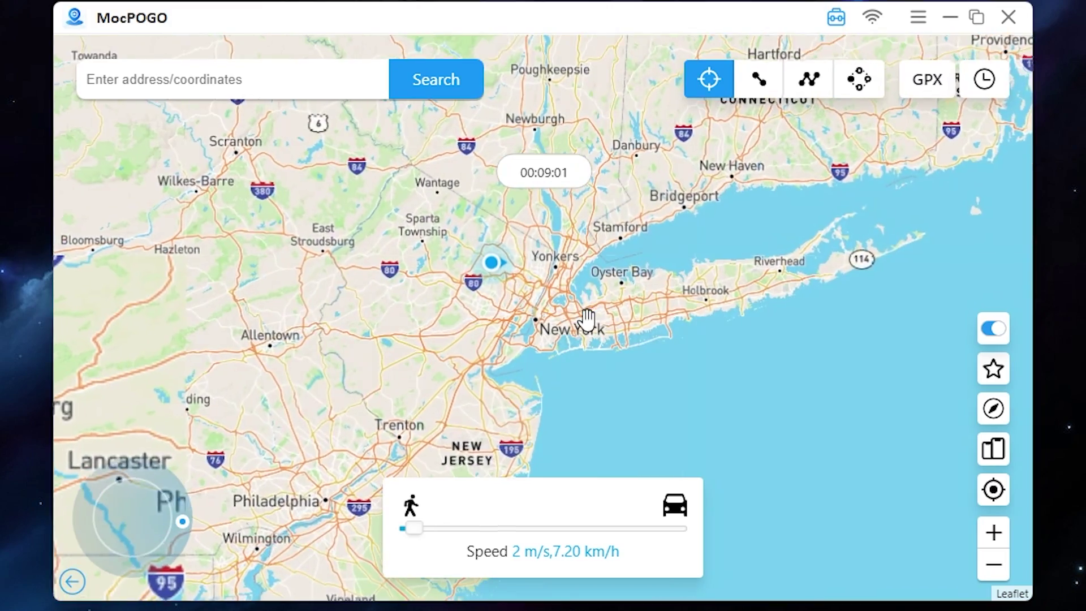
scroll(543, 294, down, 1)
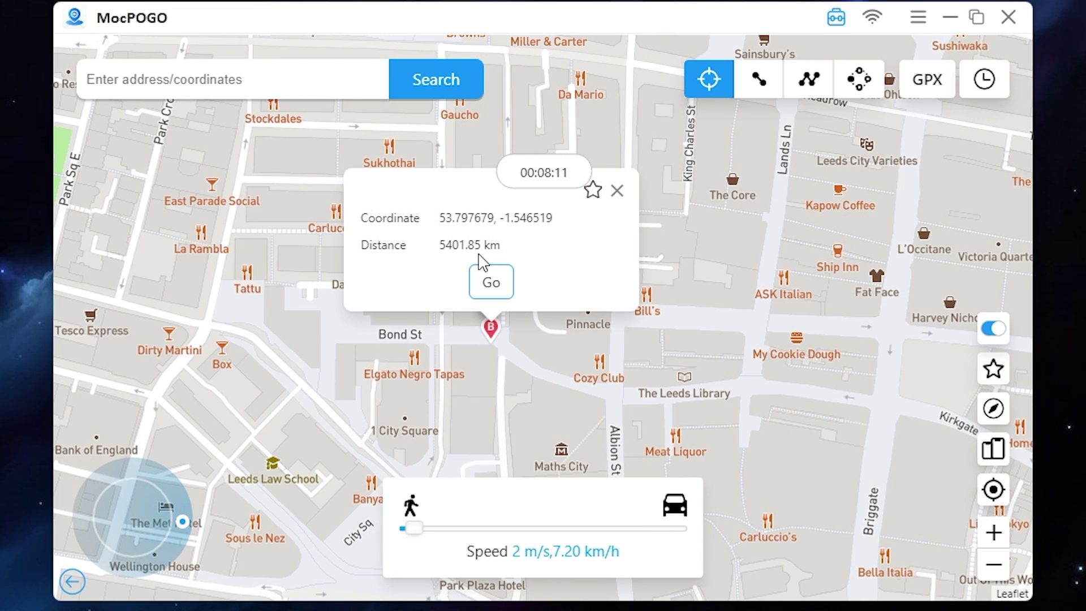
click(496, 288)
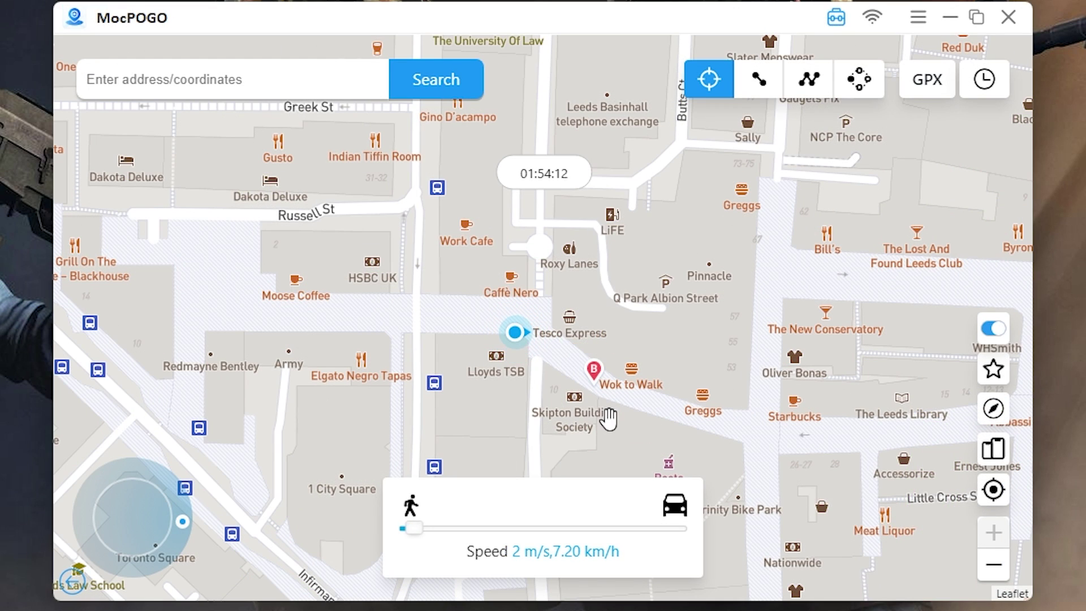
Step: Walk a 68 m two-spot route to near Greggs at 7 m/s, A->B->A, 1 loop
click(666, 416)
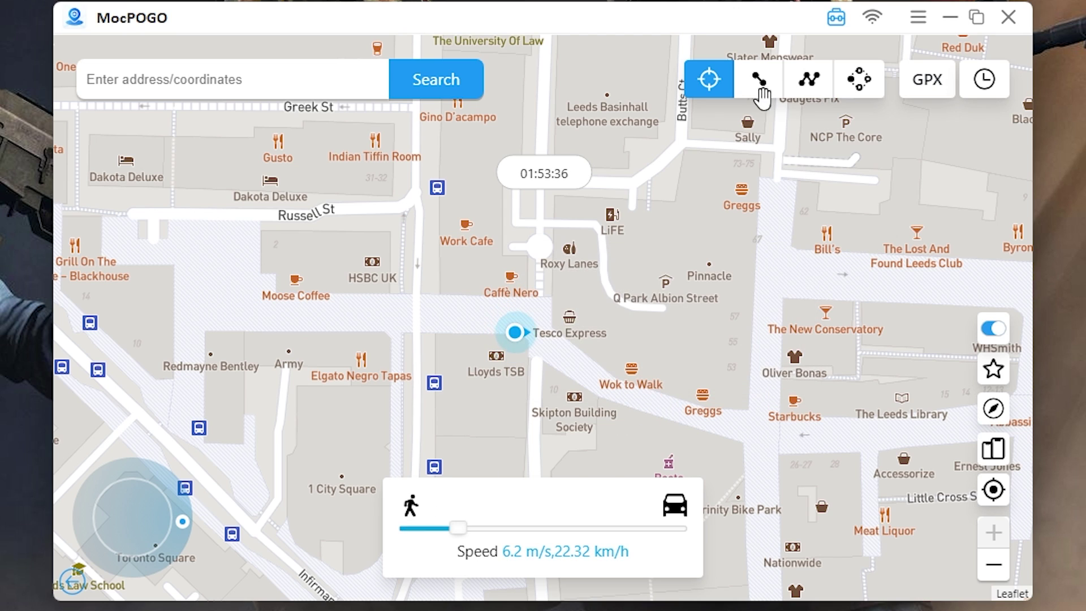
click(759, 97)
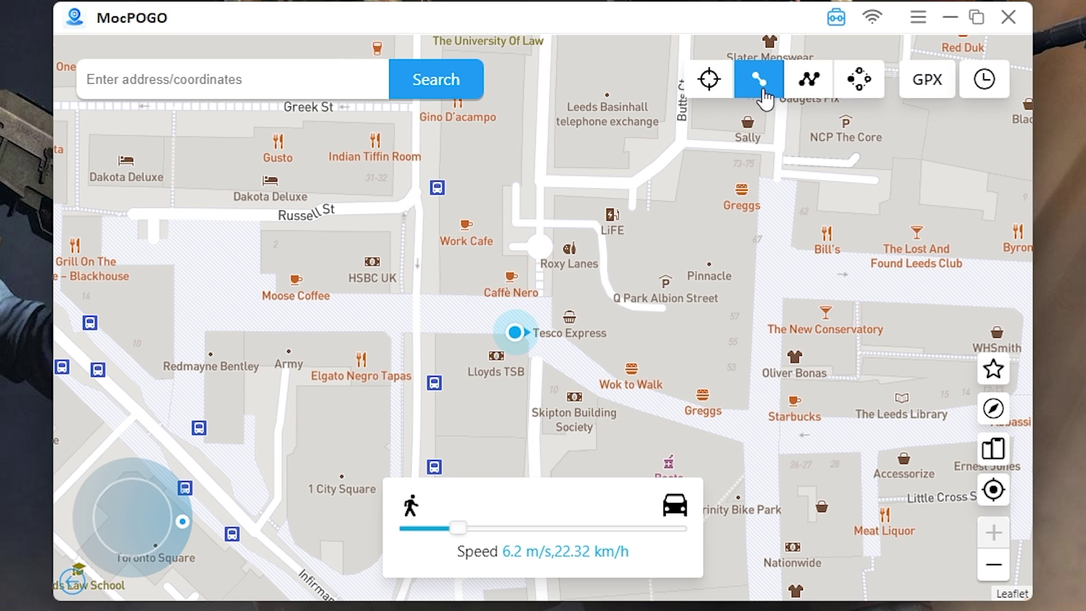
click(669, 409)
drag(456, 529, 467, 535)
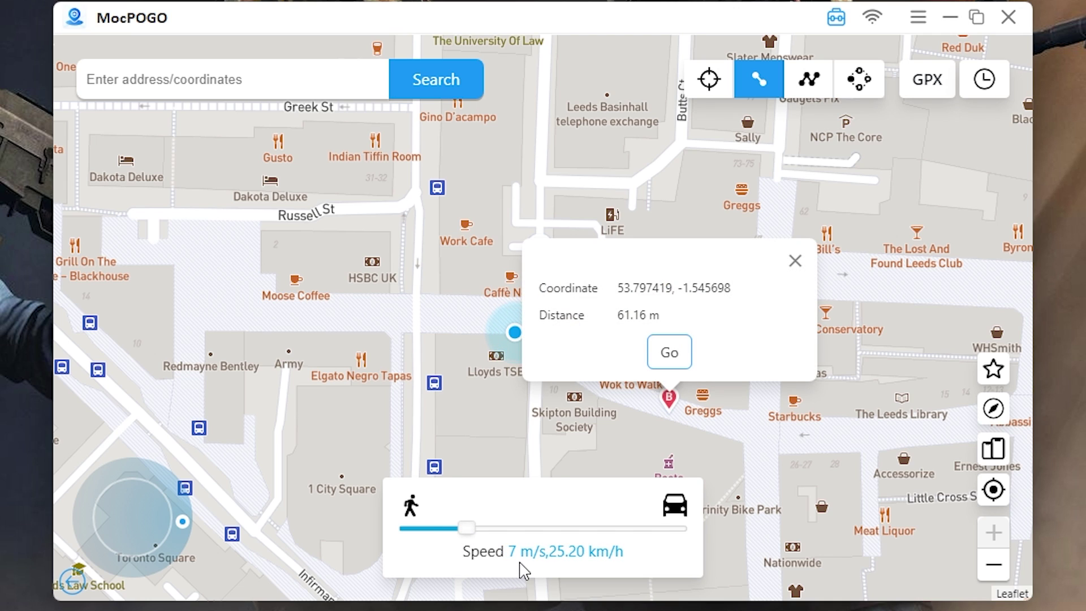
click(670, 352)
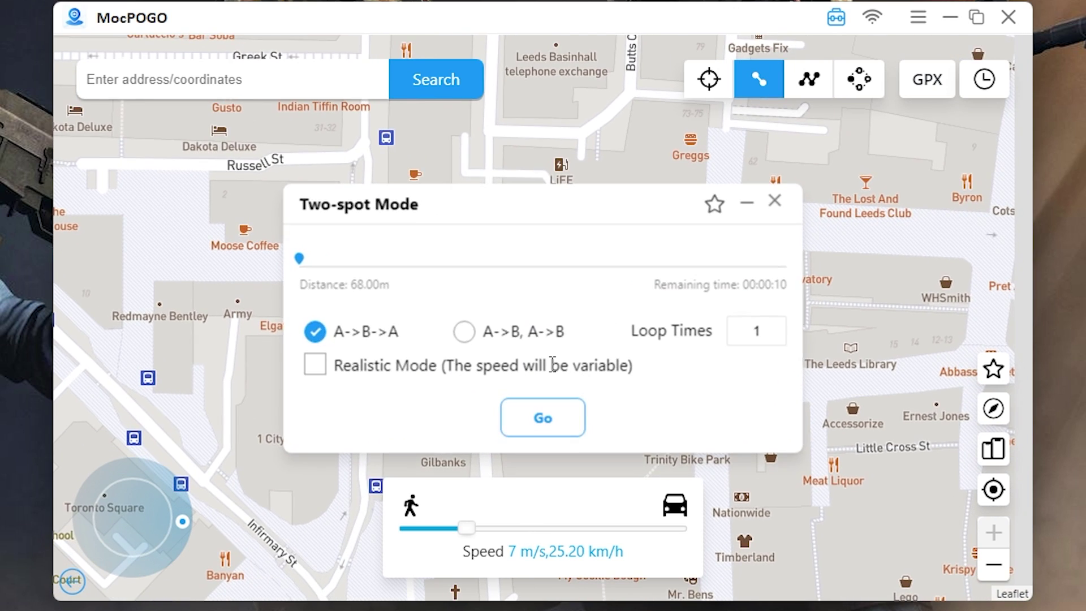
click(543, 417)
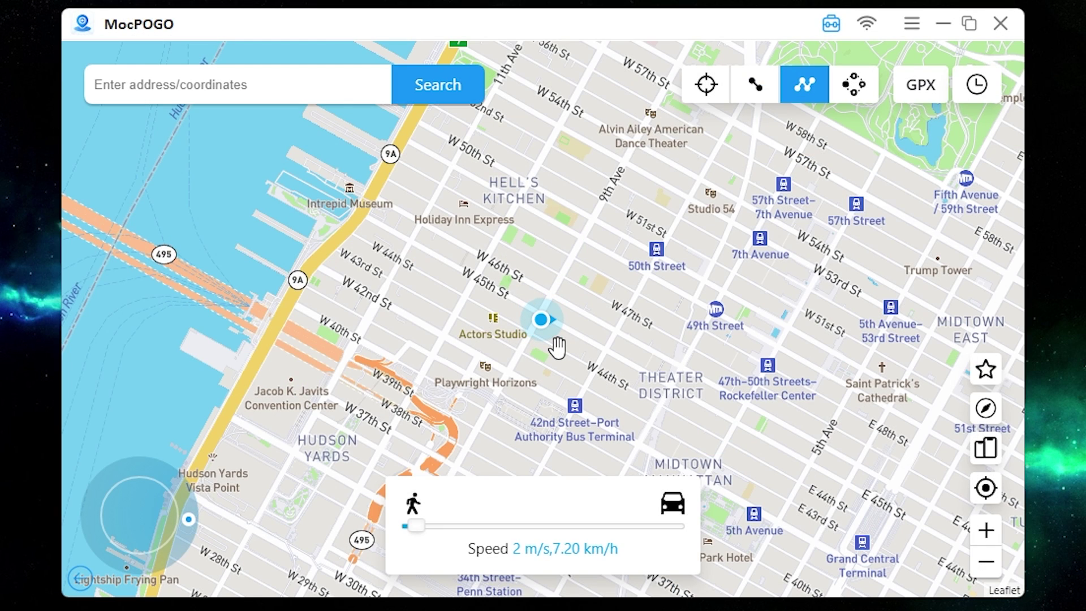
Step: Plot a four-spot multi-spot route through Hell's Kitchen, Manhattan
scroll(557, 346, up, 2)
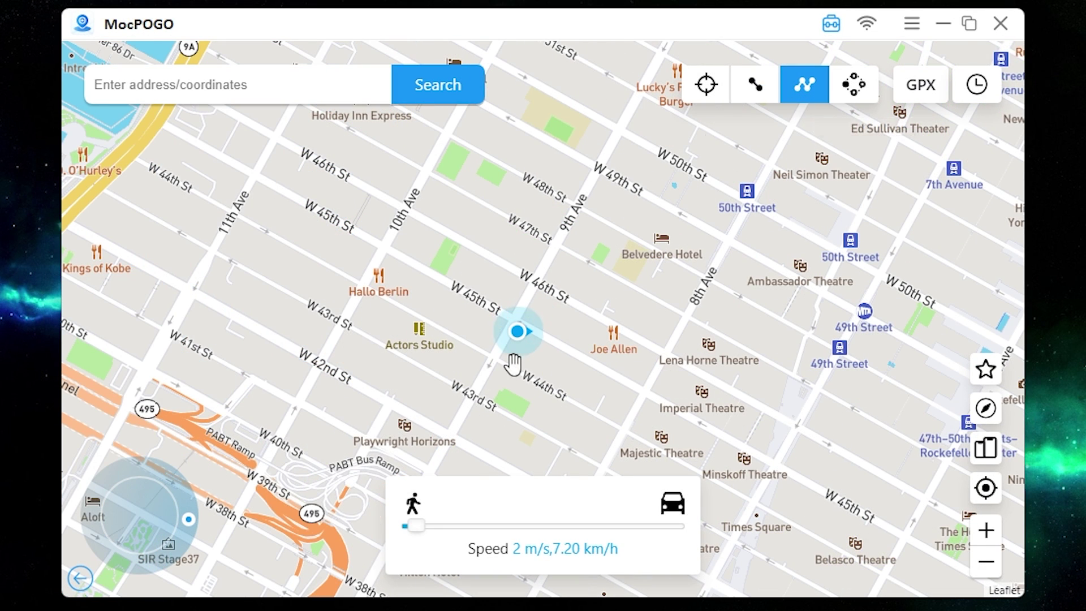
click(491, 373)
click(380, 390)
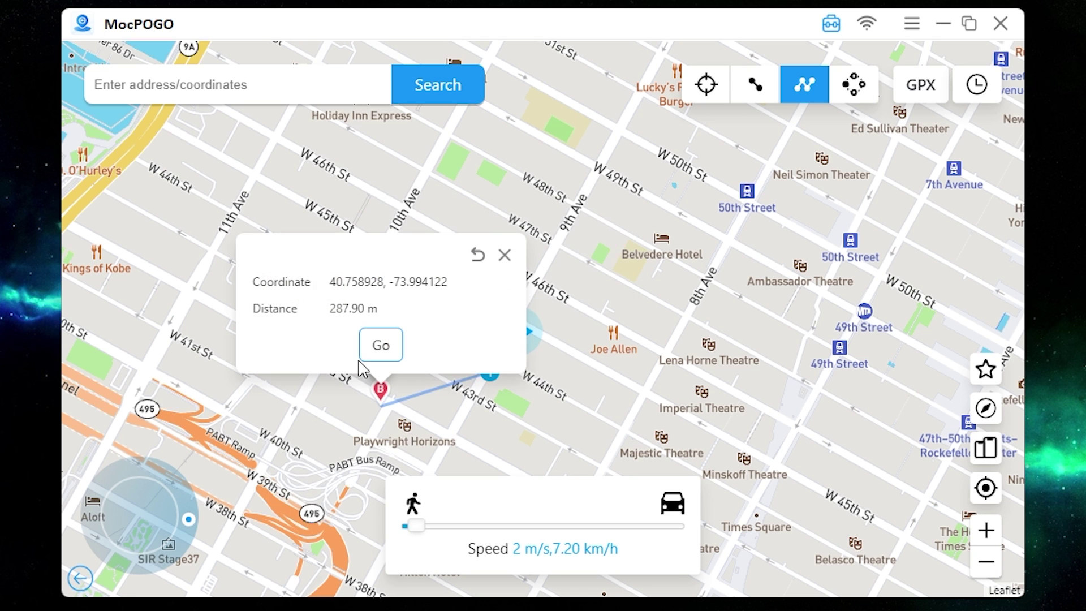
click(224, 232)
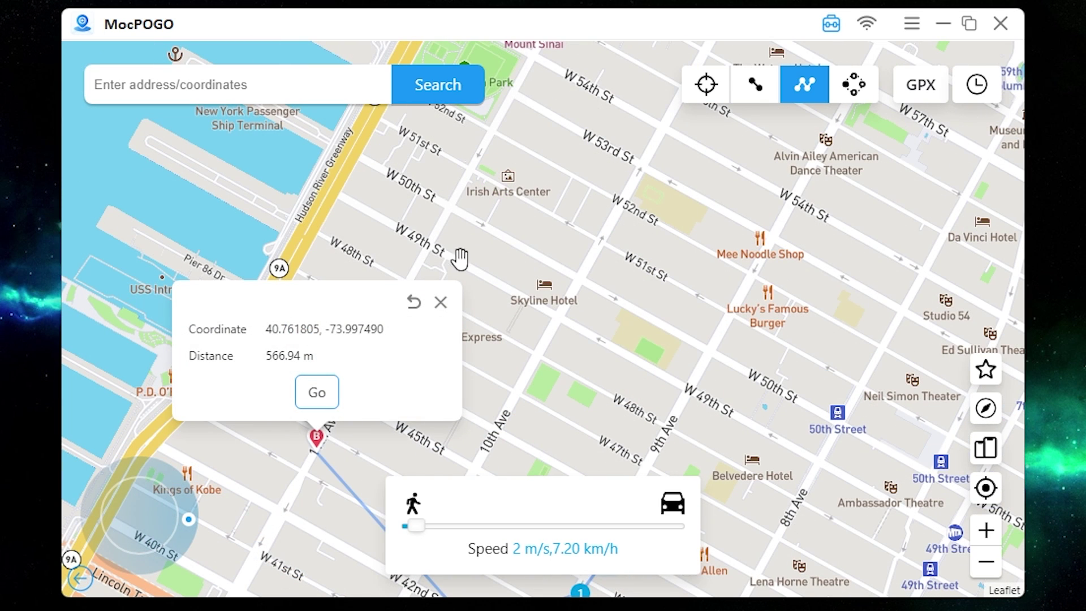
click(451, 217)
Step: Start the 1220.94 m route at 2 m/s, A->B->A, with Realistic Mode on
click(450, 159)
click(319, 364)
drag(447, 366, 602, 374)
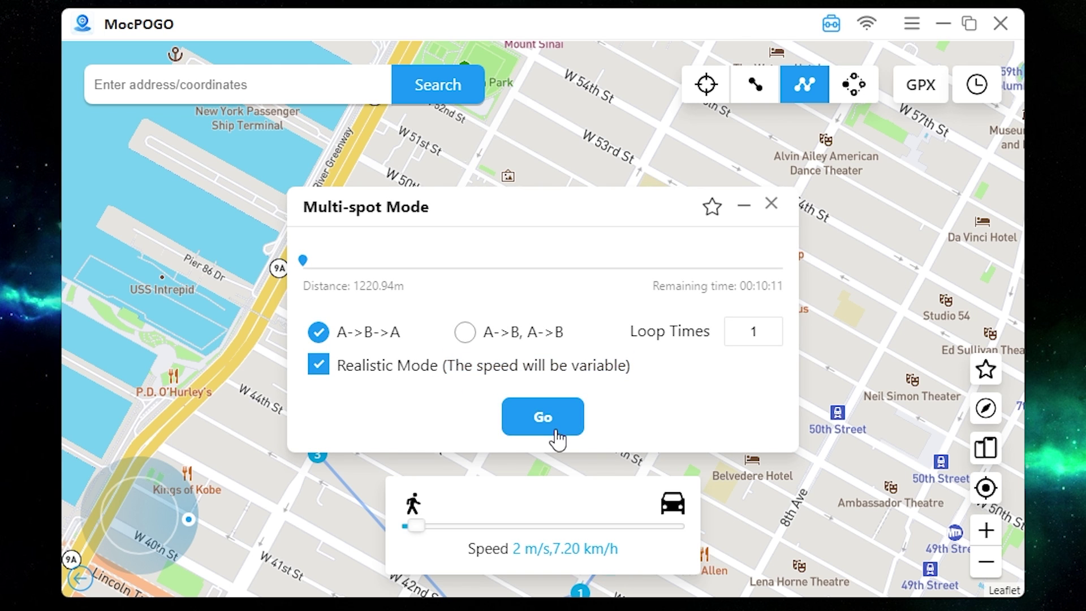
click(555, 431)
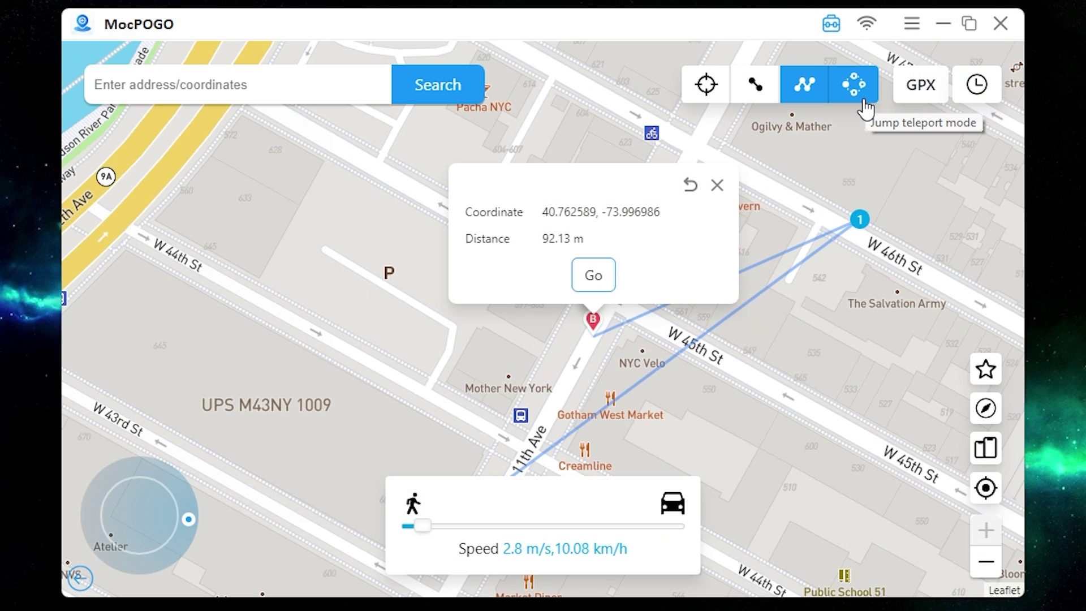
Step: Switch to jump teleport mode and plot a multi-stop route in Hell's Kitchen
click(865, 105)
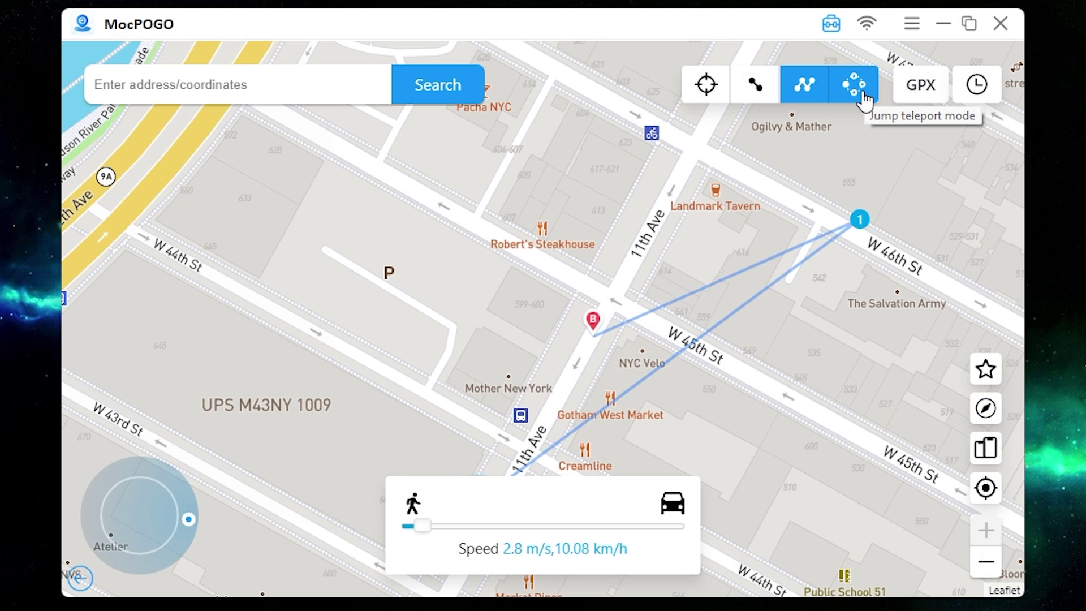
click(865, 102)
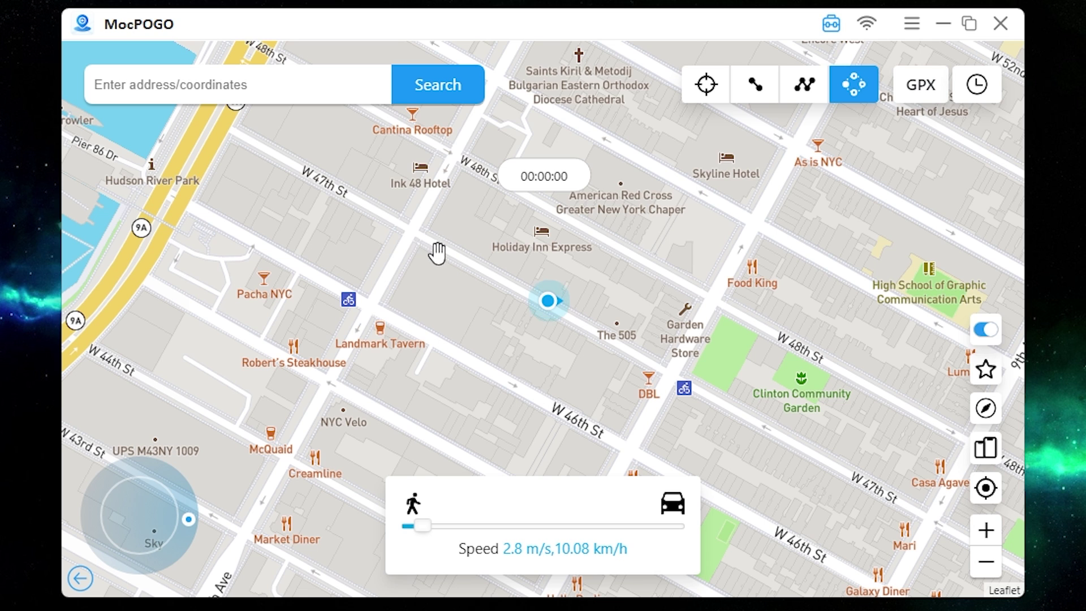
click(414, 235)
click(367, 298)
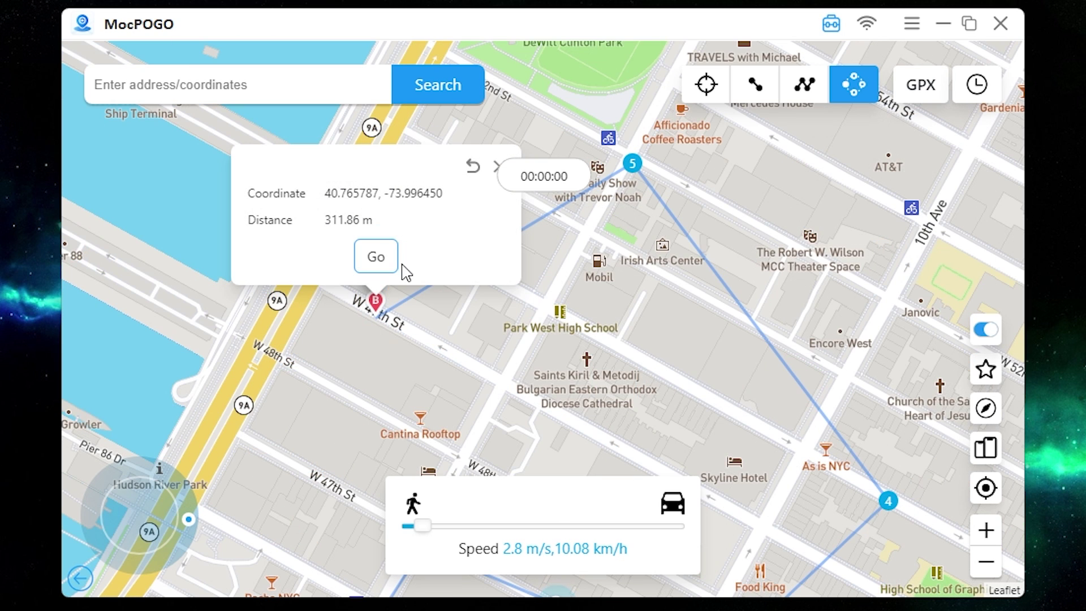
click(376, 257)
Step: Jump the location stop by stop to the final point near W 50th St
click(543, 396)
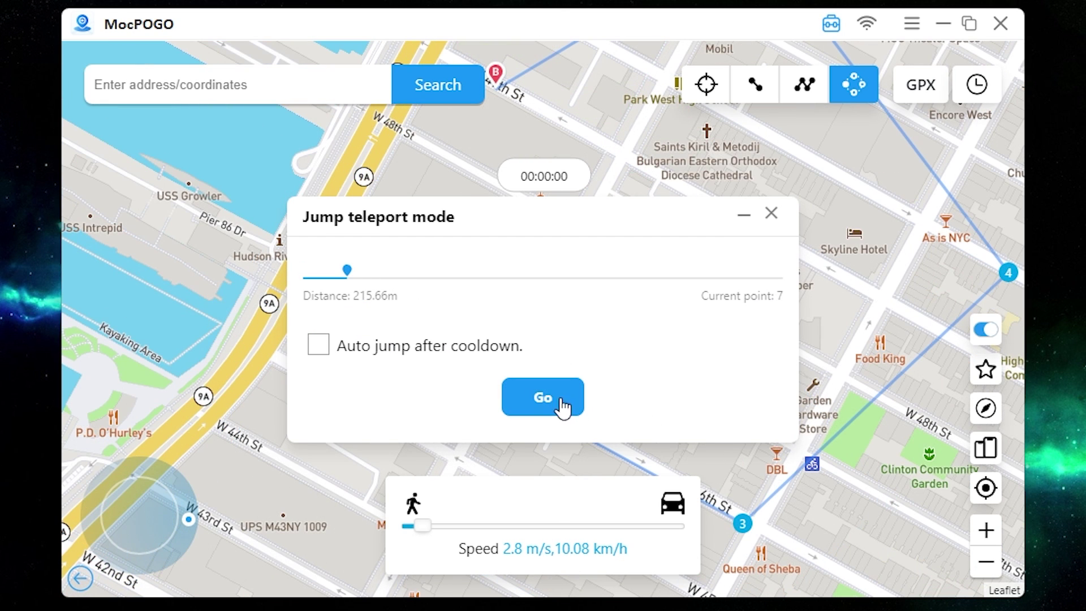
click(548, 404)
click(549, 405)
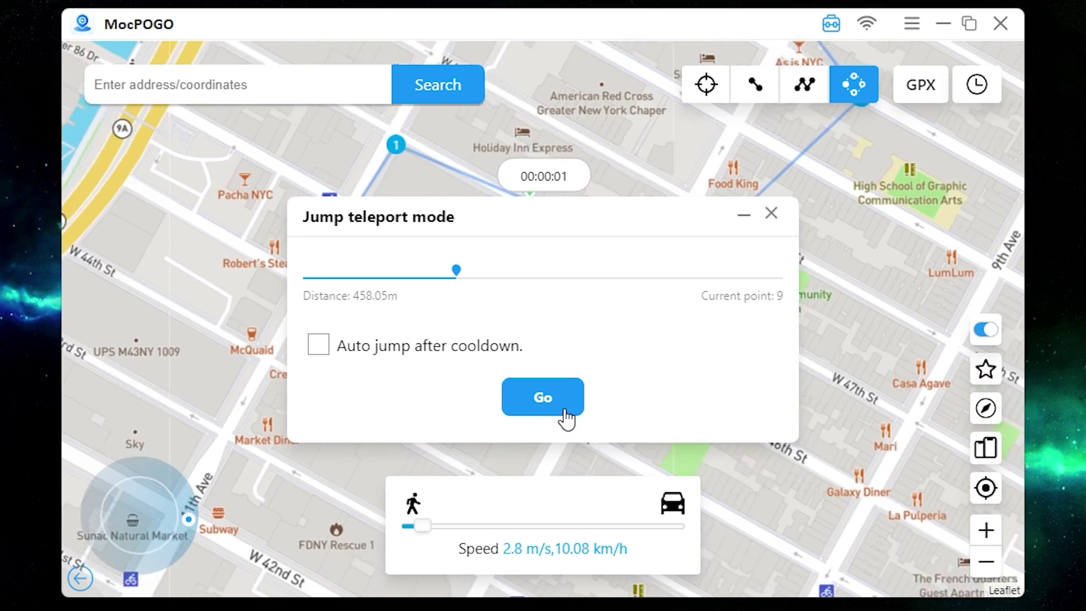
click(534, 405)
click(552, 404)
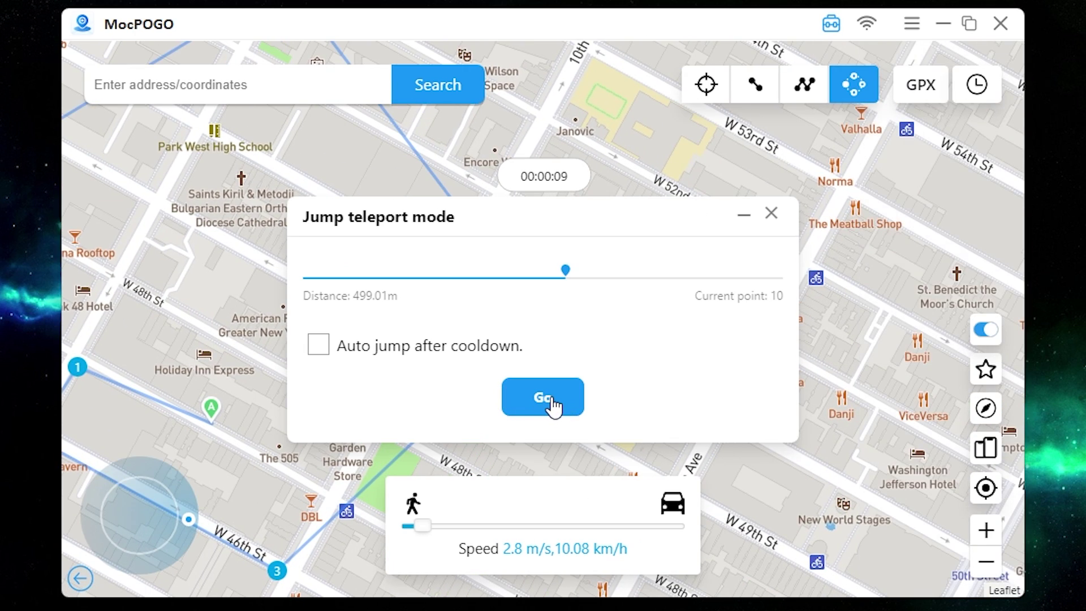
click(509, 401)
click(248, 85)
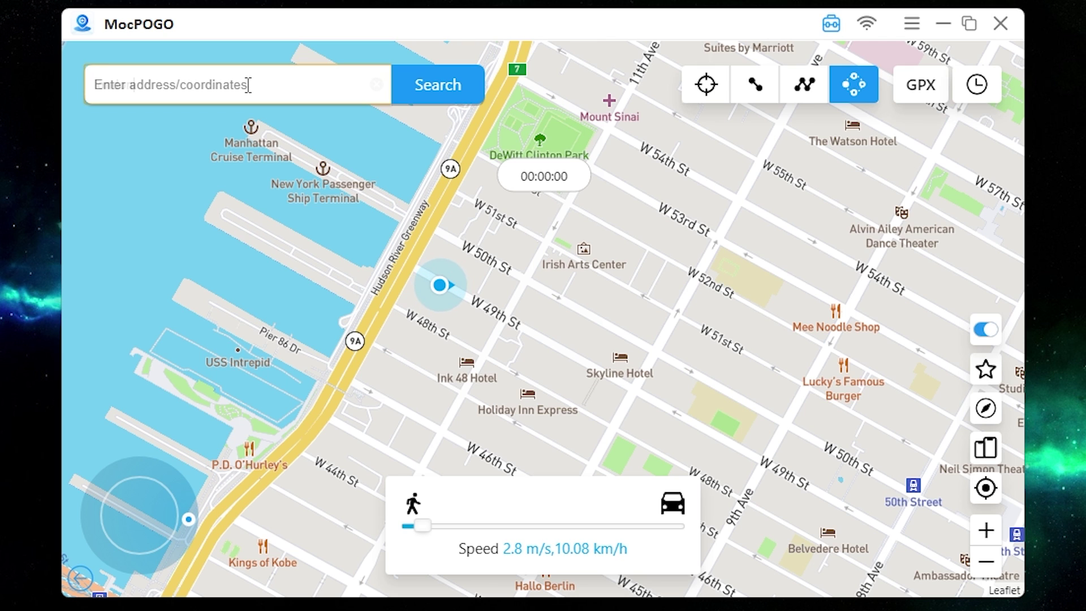
Step: Teleport to Trafalgar Square by searching 'london', then browse and close Historical records
text(london)
key(Return)
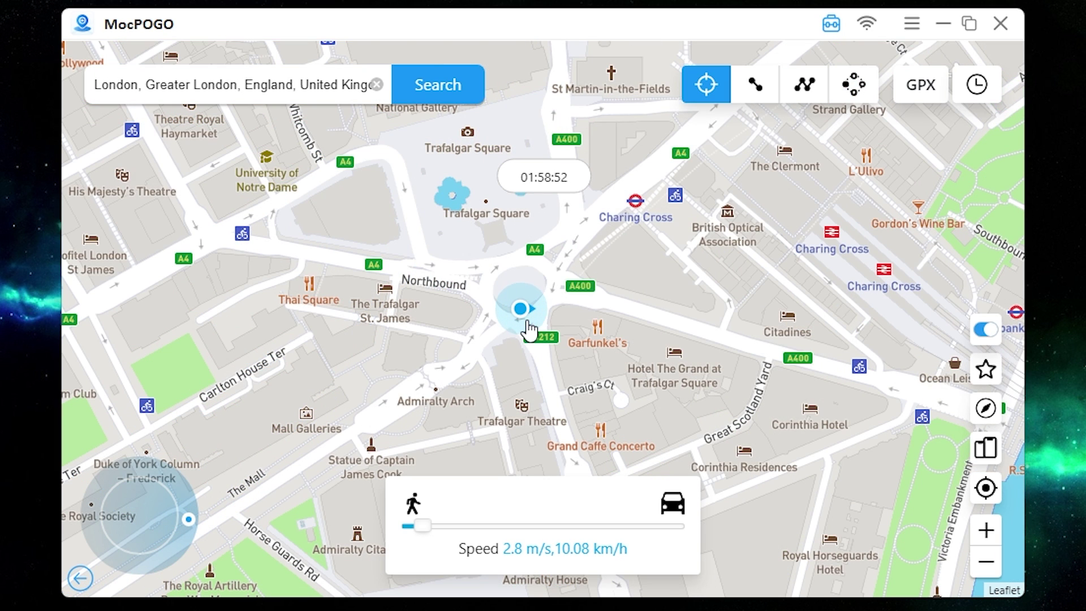
click(977, 85)
mouse_move(856, 186)
mouse_down()
mouse_move(848, 376)
mouse_move(860, 175)
mouse_up()
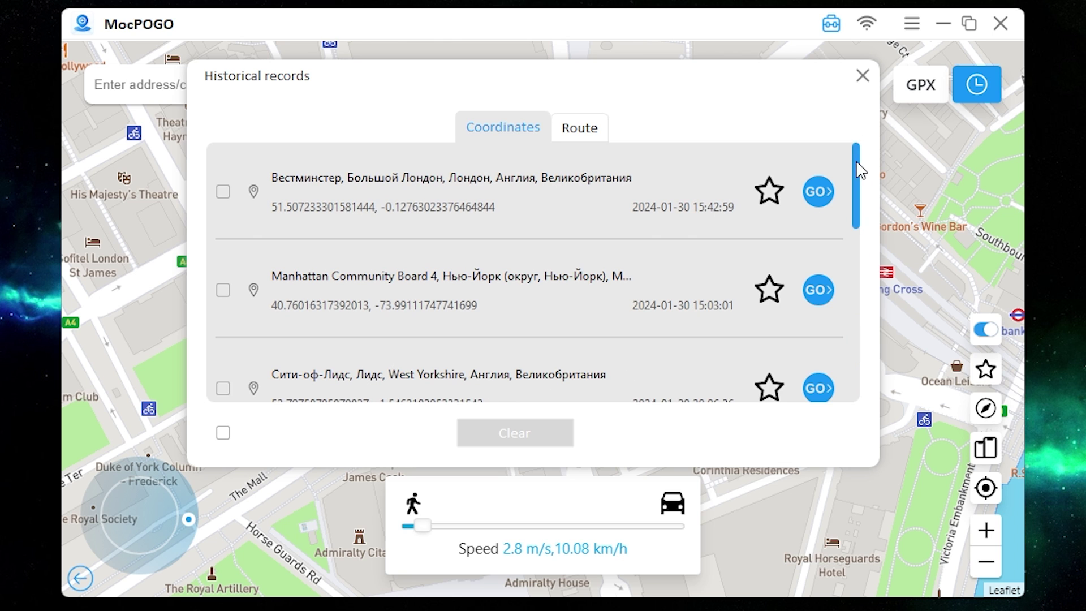
click(863, 75)
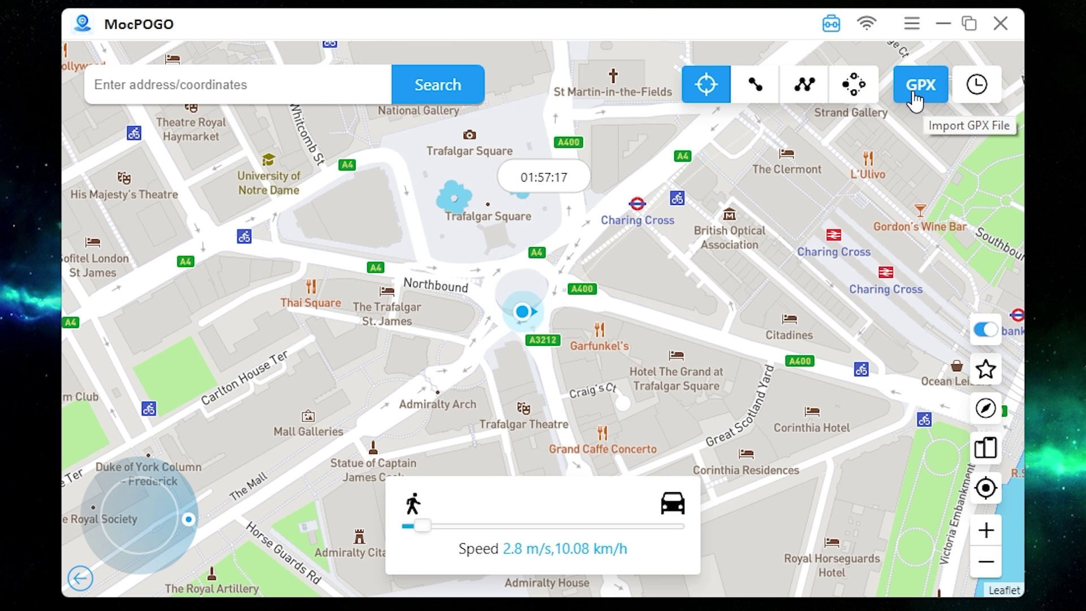
click(921, 84)
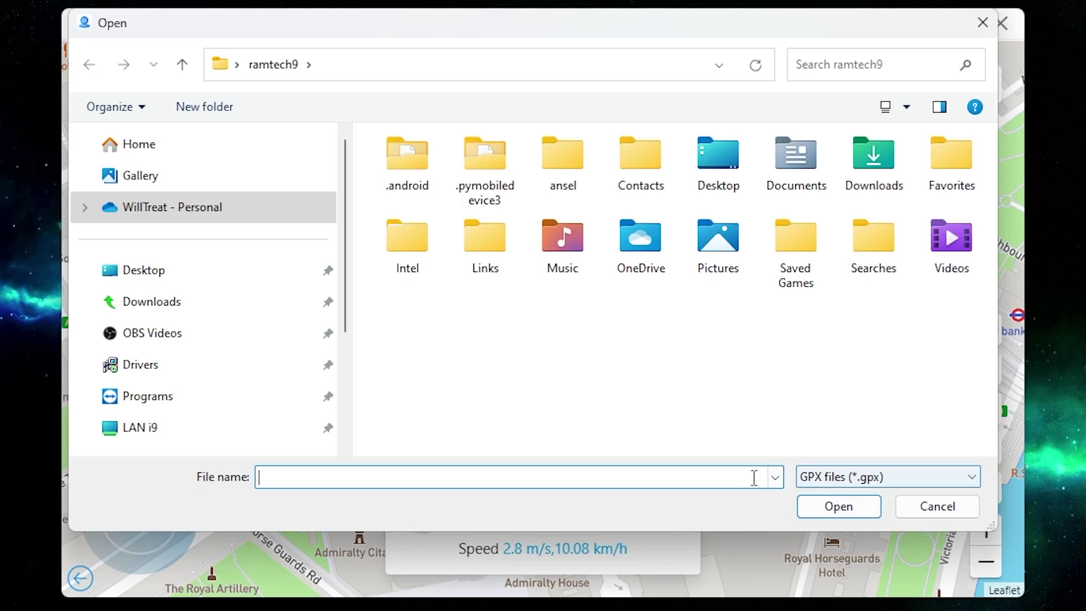
click(911, 506)
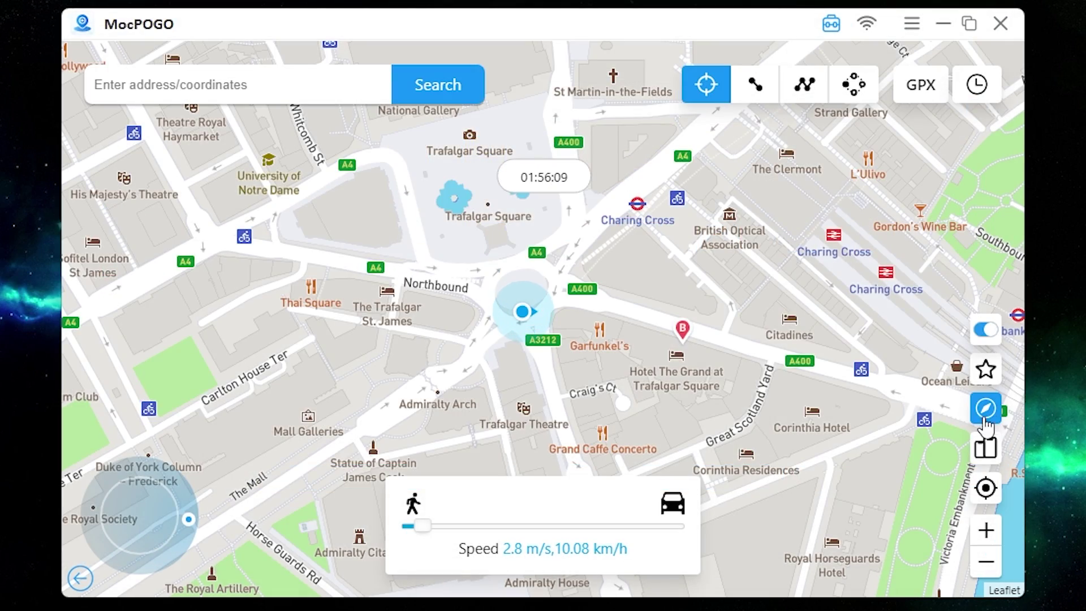
click(985, 488)
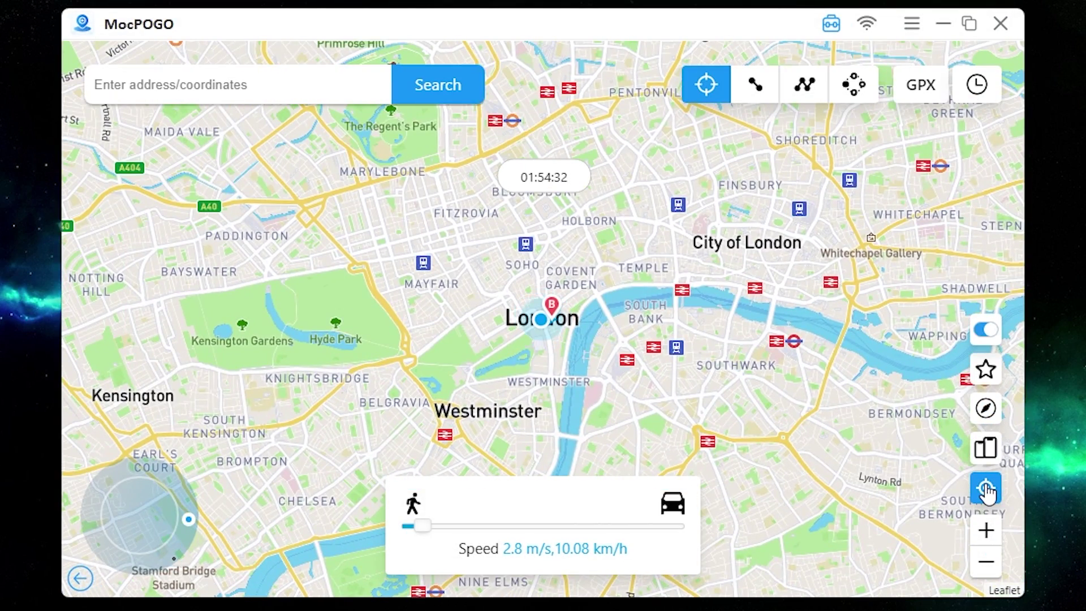
click(986, 537)
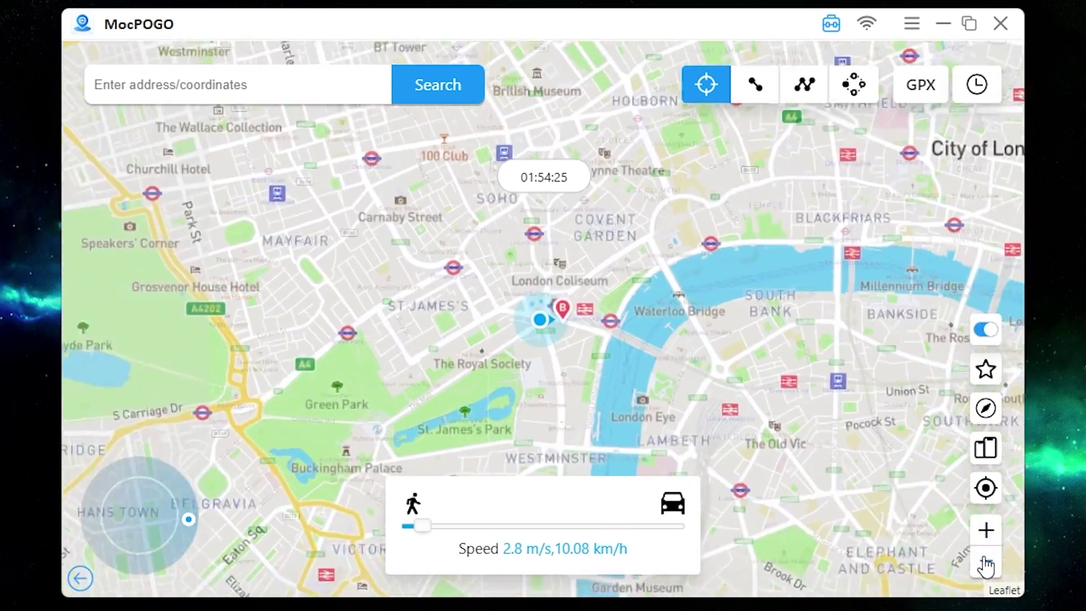
click(986, 562)
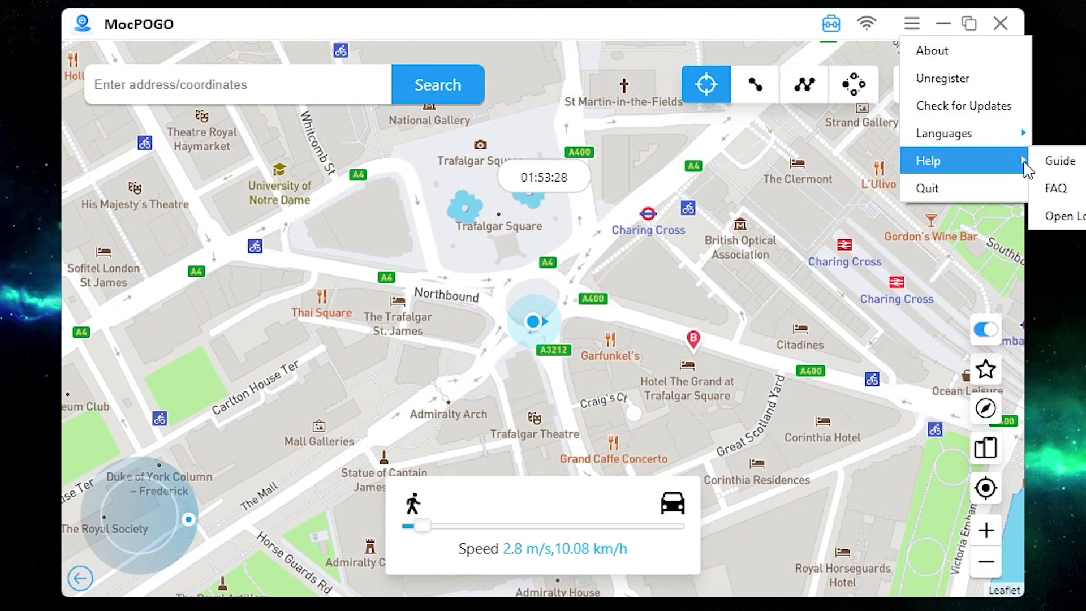
click(1062, 164)
scroll(436, 418, down, 8)
scroll(435, 416, up, 4)
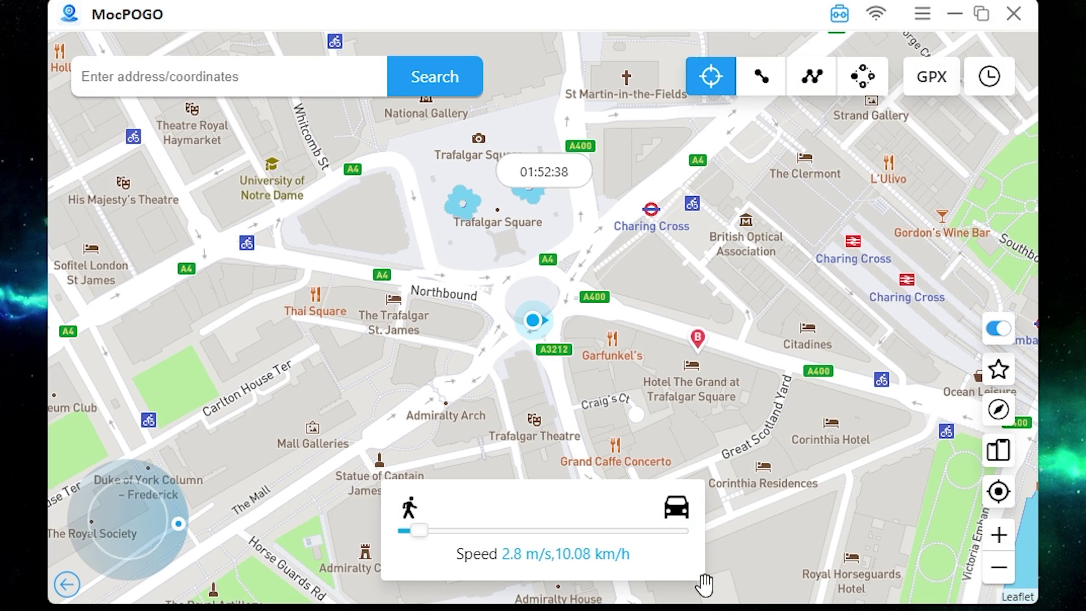